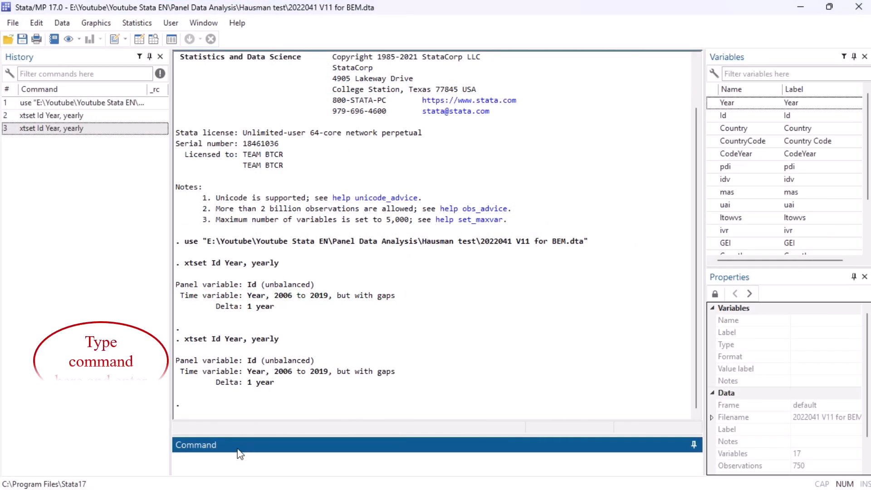
Run the between-effects panel regression with the command "xtreg GEI pdi idv mas uai ltowvs ivr Growth Size, be".
left_click(228, 462)
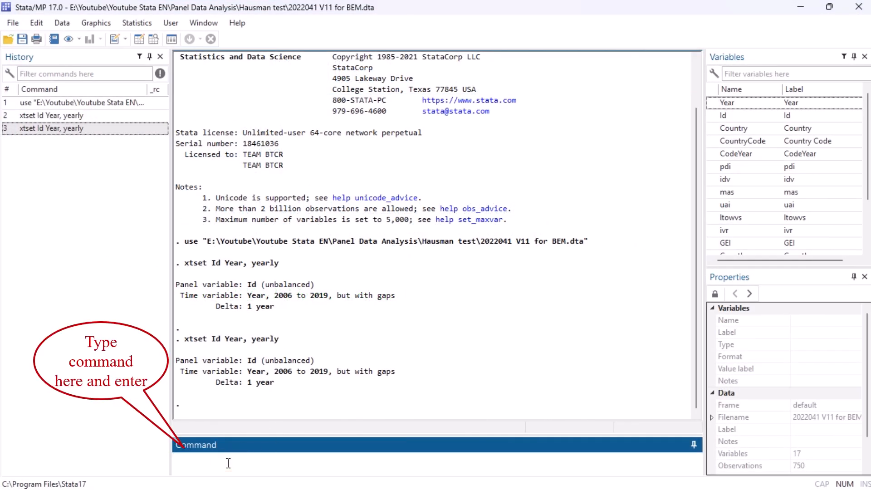
type("xtreg GEI pdi idv mas uai ltowvs ivr Growth Size, be")
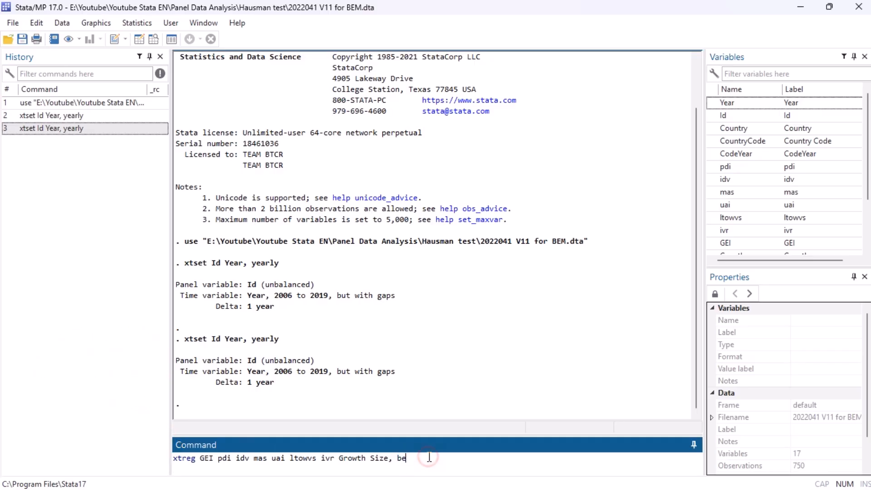
key("Return")
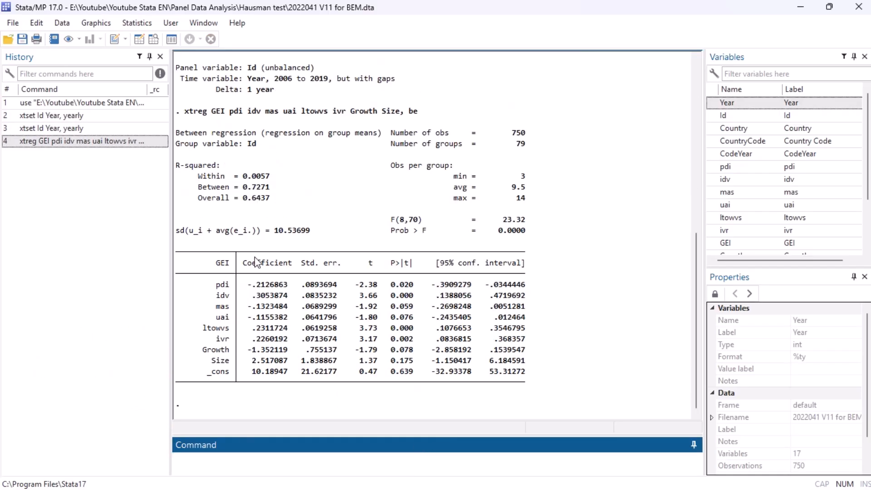
Open the linear regression (FE, RE, PA, BE) dialog for panel data and choose GEI as the dependent variable.
left_click(131, 25)
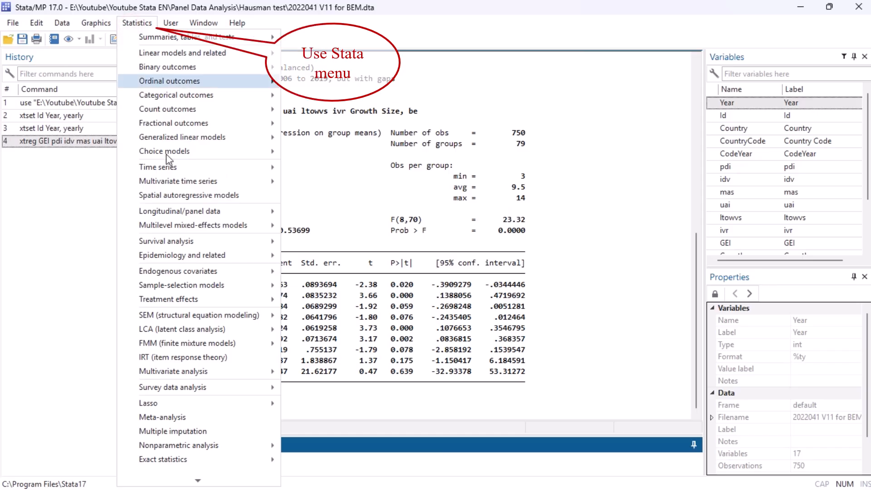
mouse_move(222, 211)
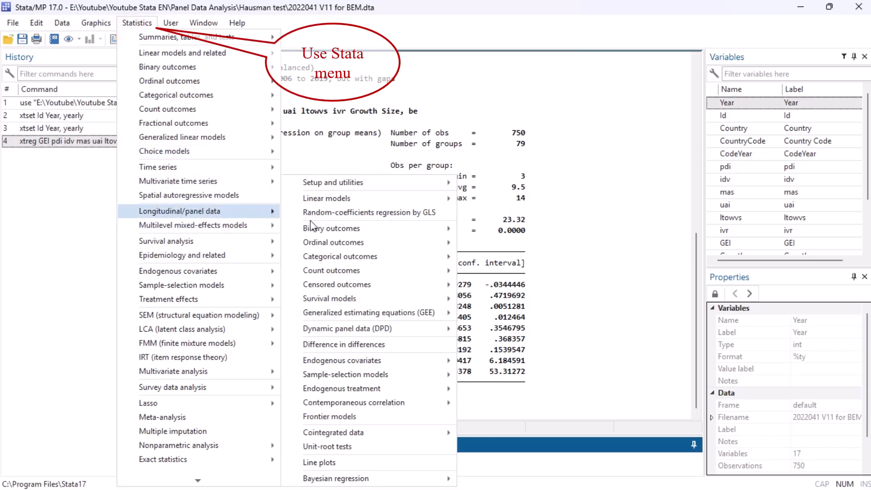
mouse_move(366, 229)
mouse_move(385, 198)
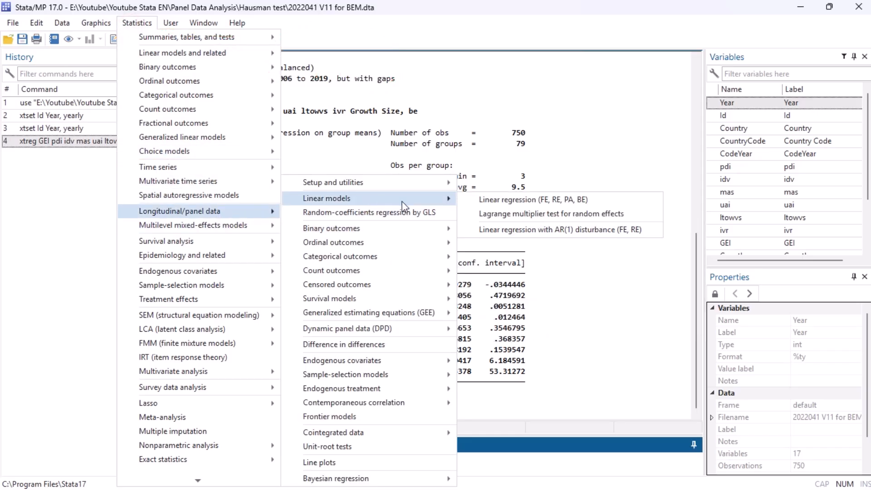
left_click(477, 203)
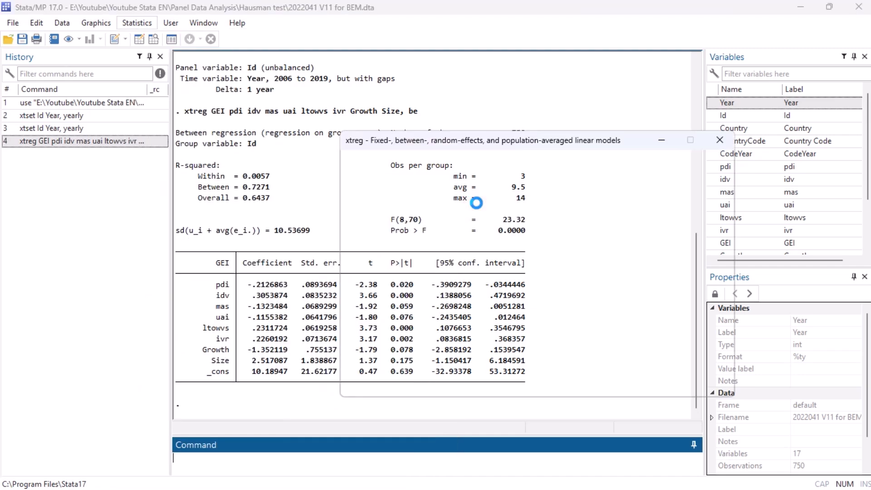
left_click(406, 199)
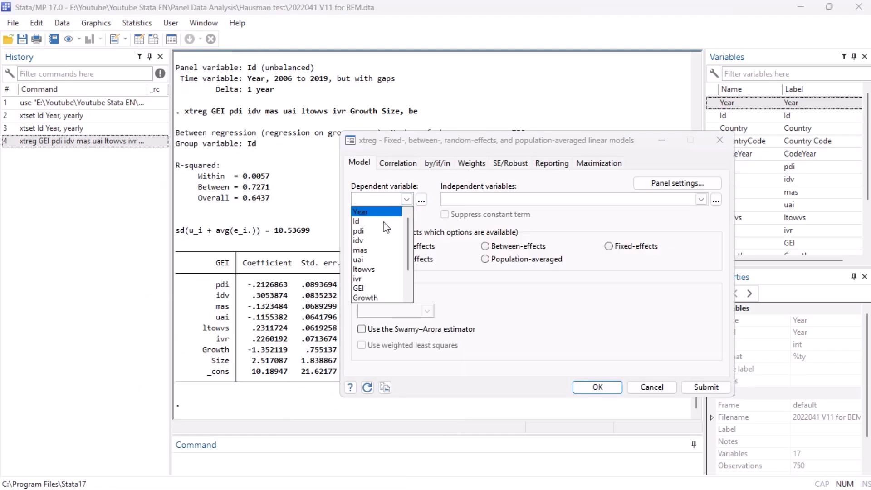
left_click(370, 286)
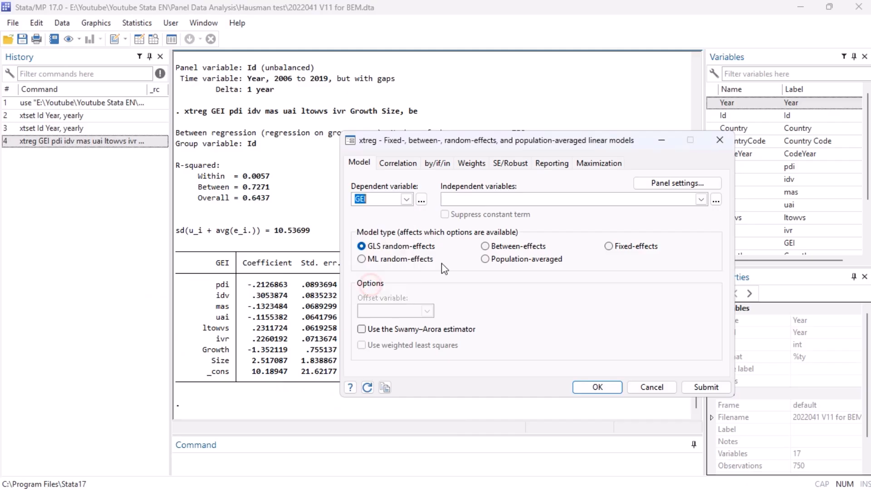
Choose pdi, idv, mas, uai, ltowvs, ivr, Growth and Size as the independent variables.
left_click(700, 200)
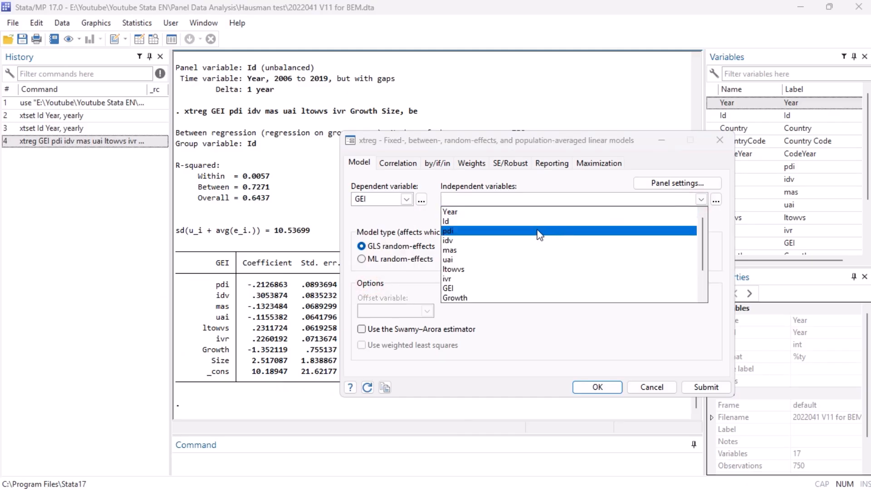
left_click(538, 232)
left_click(521, 241)
left_click(515, 249)
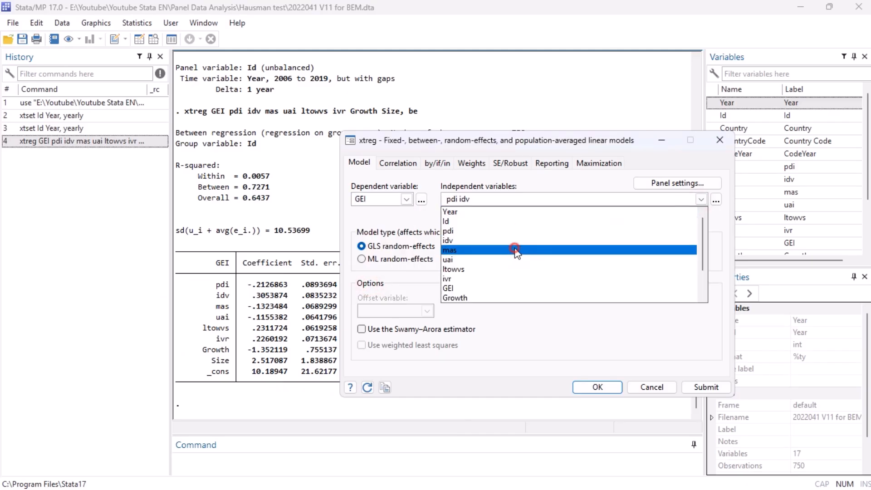
left_click(508, 261)
left_click(499, 269)
left_click(491, 279)
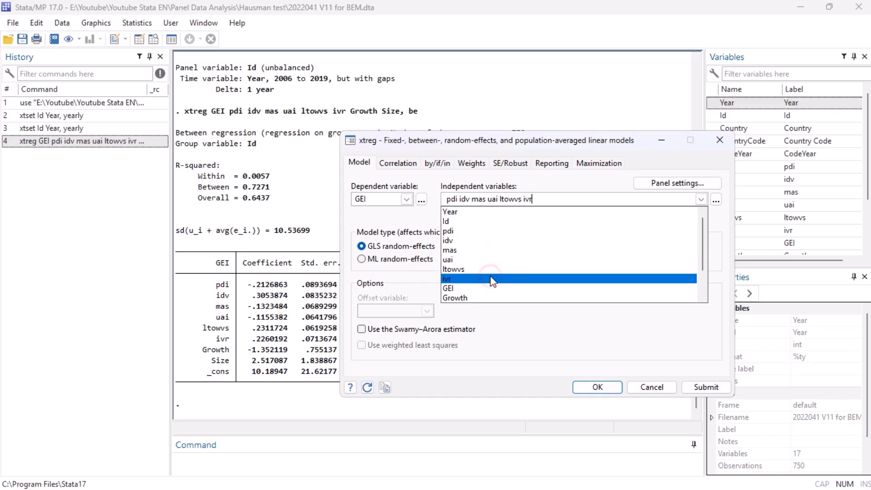
scroll(492, 281, "down", 1)
left_click(483, 270)
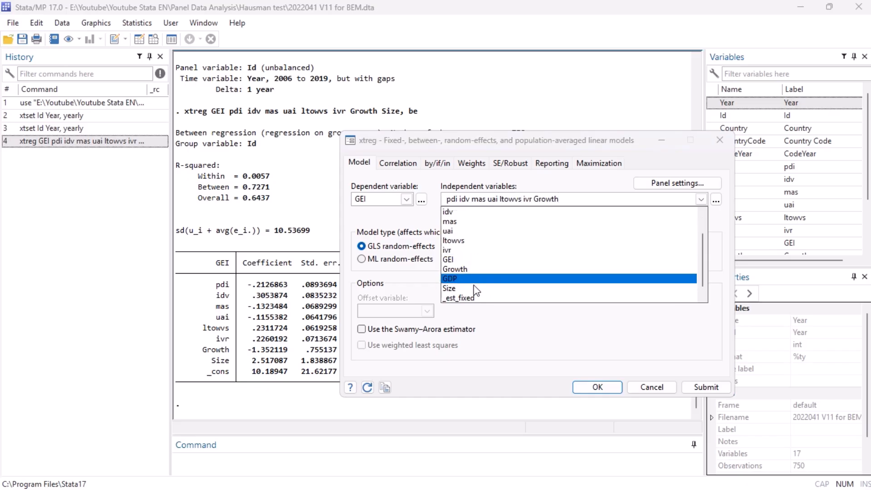
left_click(473, 289)
left_click(548, 375)
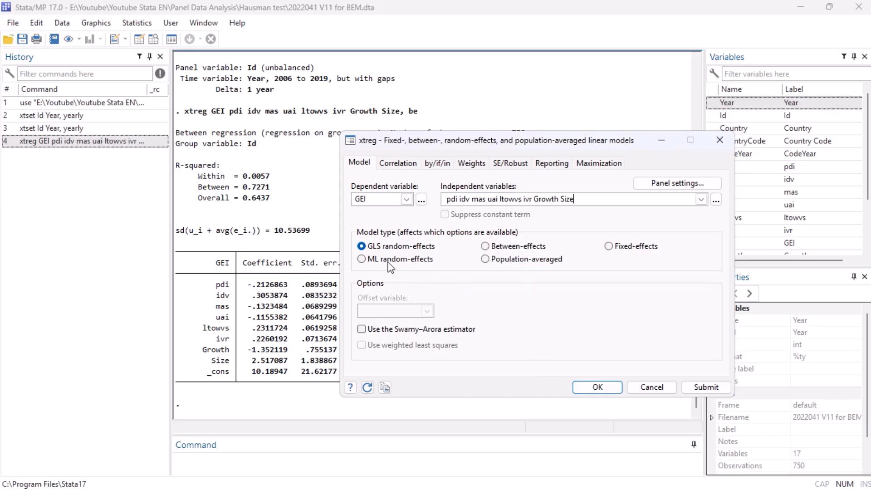
Set the model type to Between-effects and run the regression from the dialog.
left_click(509, 247)
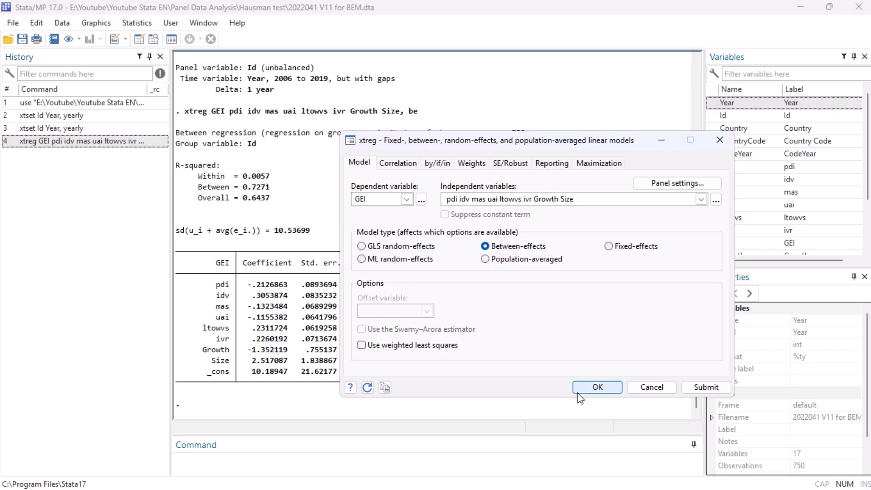
left_click(596, 387)
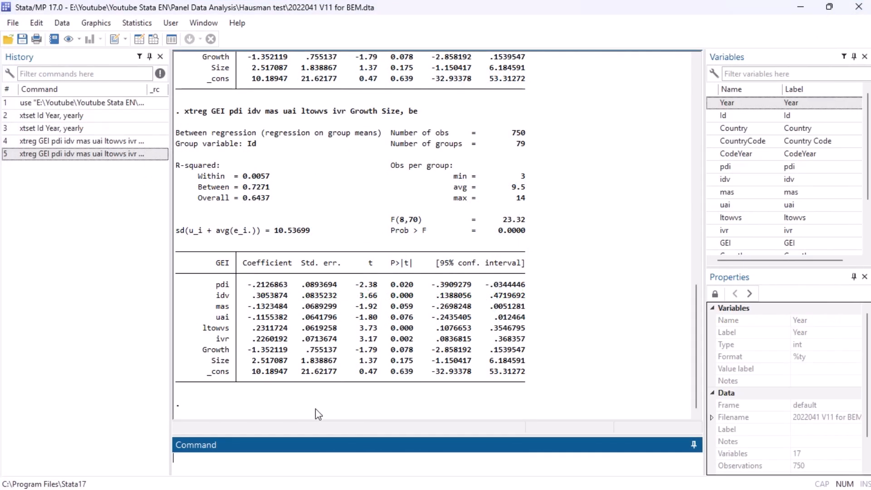
Store the between-effects results under the name between with the command "estimates store between".
type("estimates store between")
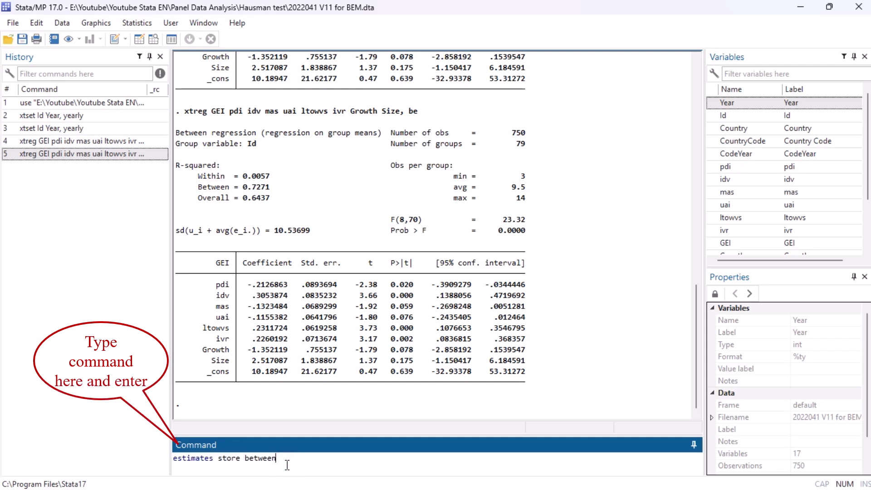
double_click(267, 458)
key("Return")
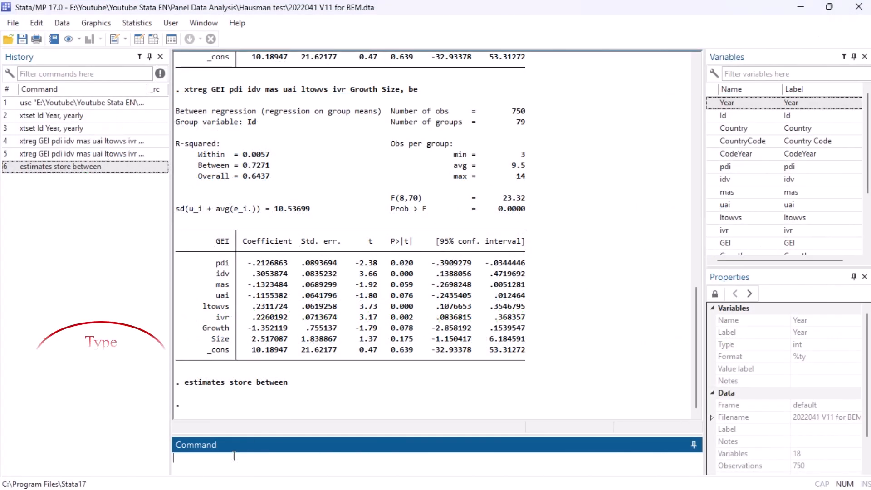
Run only the random-effects command "xtreg GEI pdi idv mas uai ltowvs ivr Growth Size, re", removing the extra estimates store line first.
type("xtreg GEI pdi idv mas uai ltowvs ivr Growth Size, re estimates store random")
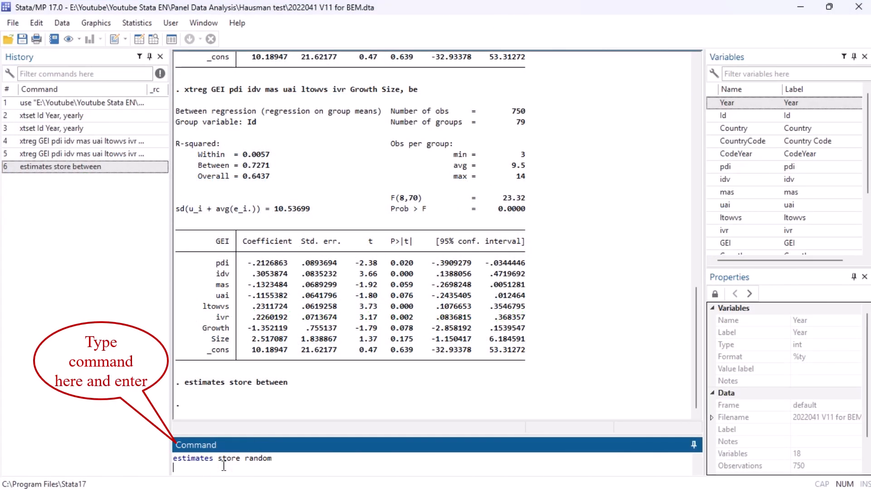
key("BackSpace")
key("shift+Home")
key("ctrl+x")
key("BackSpace")
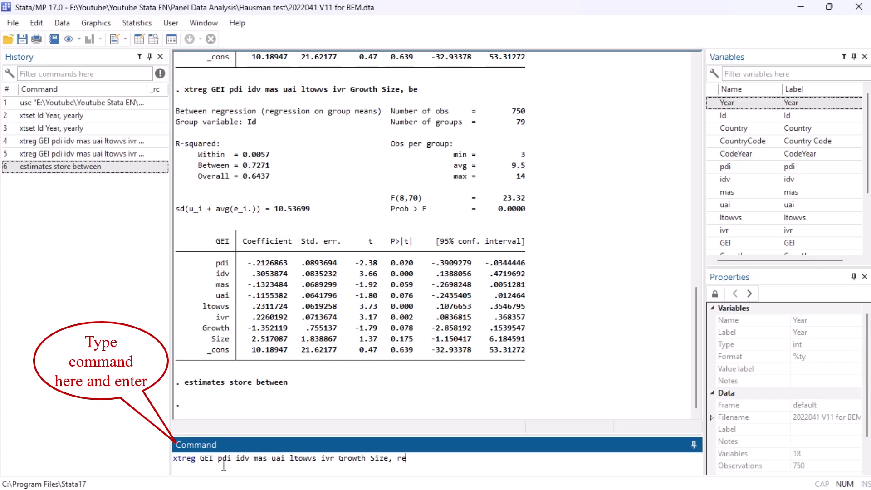
double_click(400, 458)
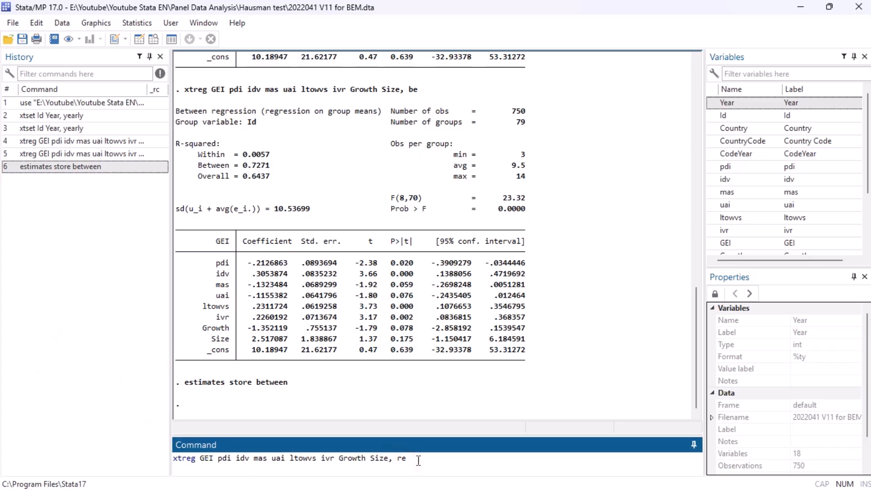
key("Return")
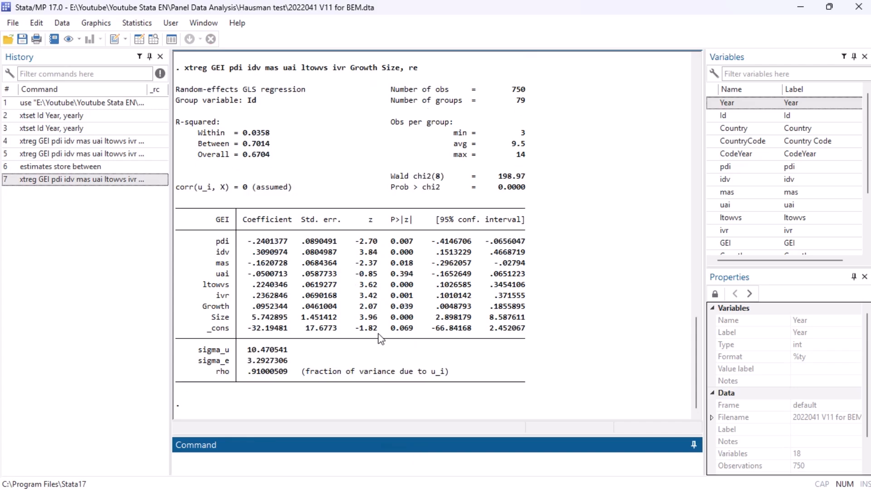
Rerun the panel linear regression through its dialog with the GLS random-effects model type and the same variables.
left_click(137, 23)
mouse_move(212, 212)
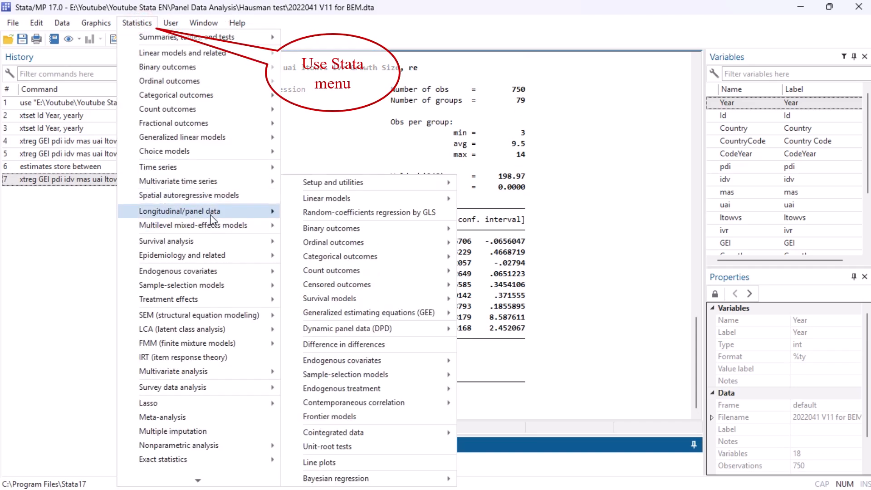
mouse_move(437, 200)
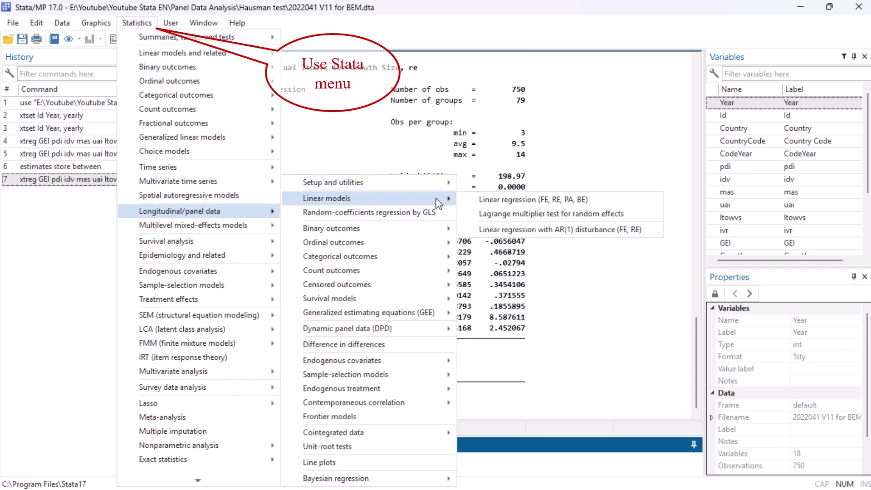
left_click(507, 199)
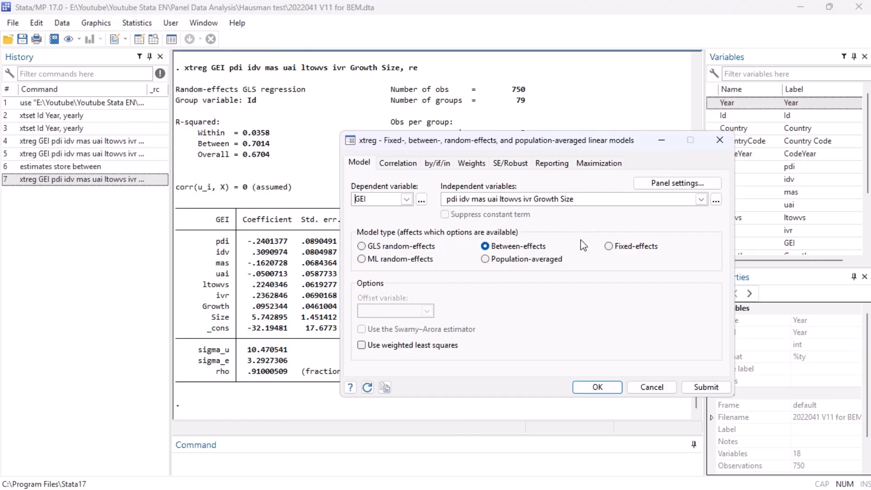
left_click(367, 247)
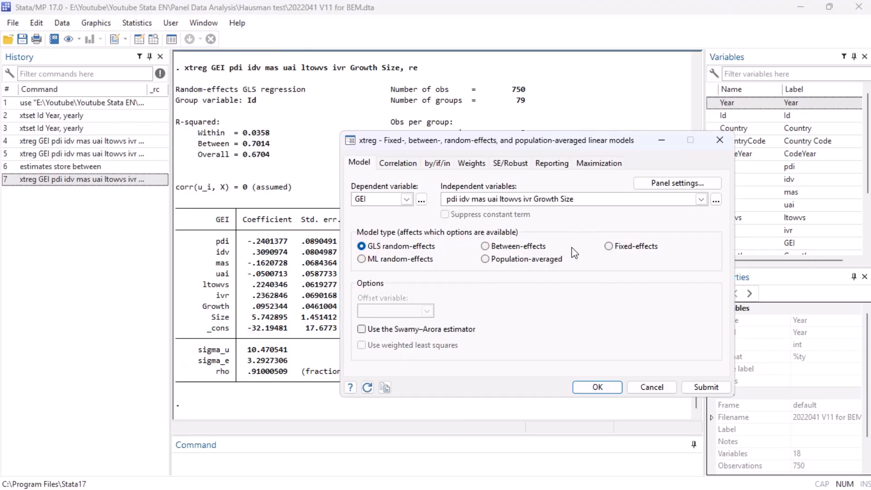
left_click(597, 387)
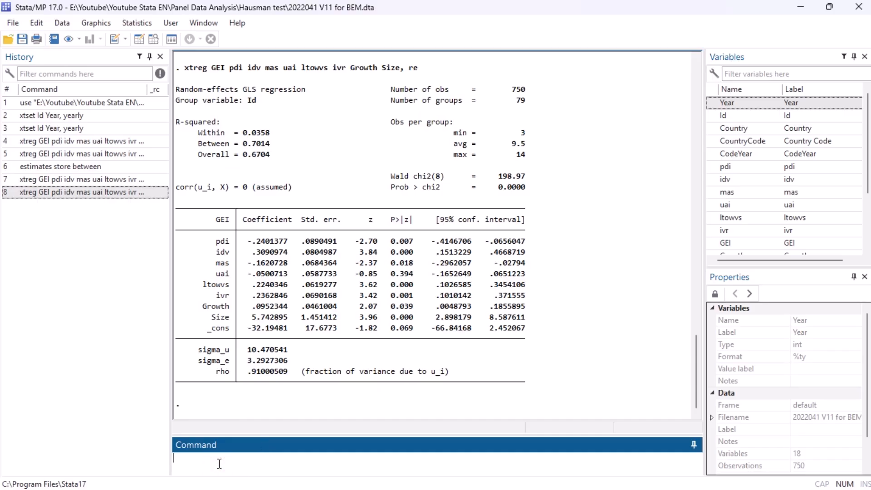
Store the random-effects results with the command "estimates store random", deleting the extra xtreg line above it before running.
type("estimates store random")
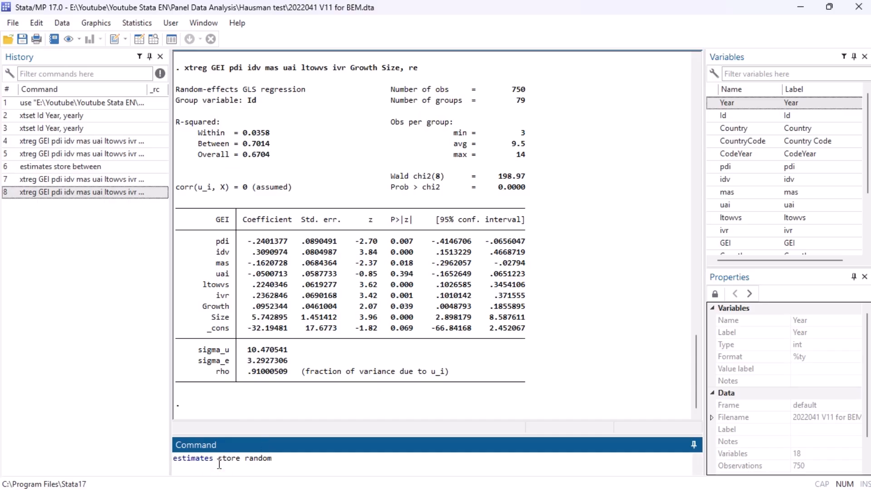
left_click(279, 462)
scroll(279, 462, "up", 1)
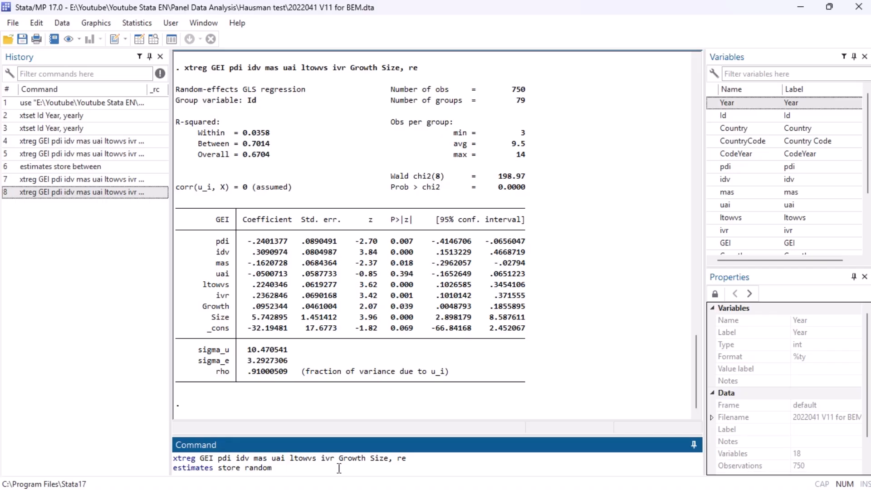
left_click(430, 458)
key("shift+Home")
key("Delete")
key("Delete")
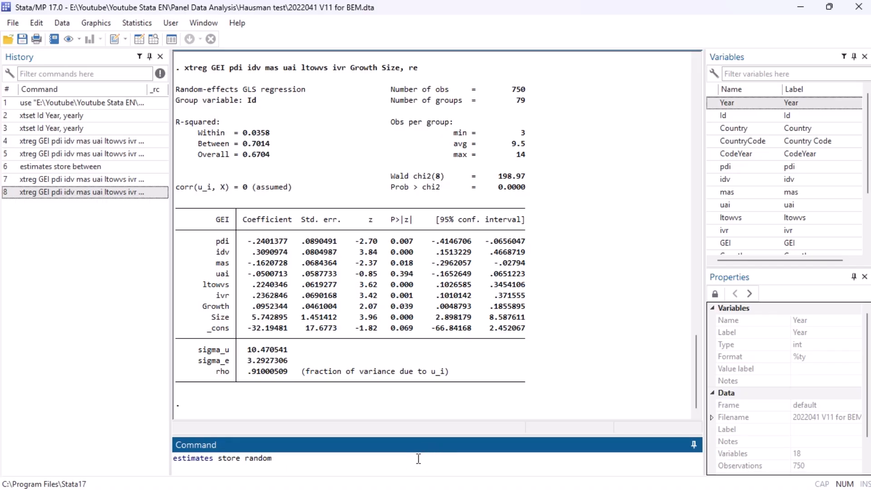
left_click(320, 459)
double_click(257, 460)
left_click(306, 459)
key("Return")
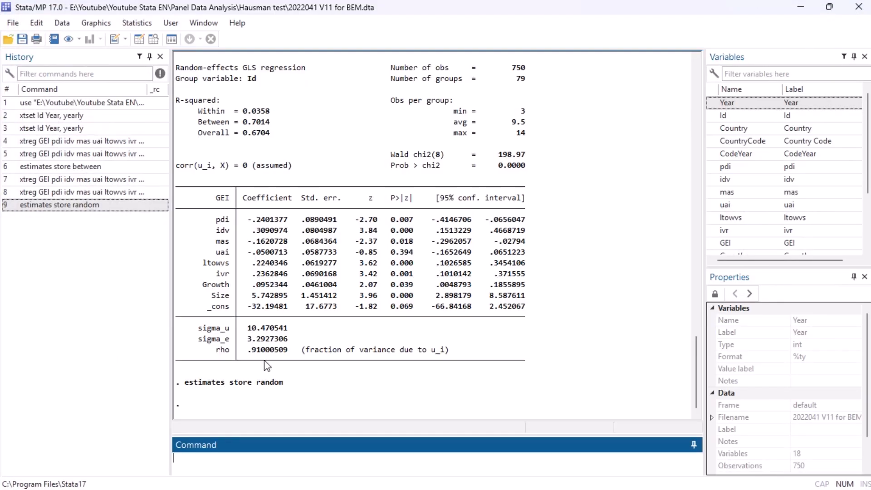
Run the Hausman test with "hausman between random, sigmamore" and highlight the Prob > chi2 line in its output.
key("ctrl+v")
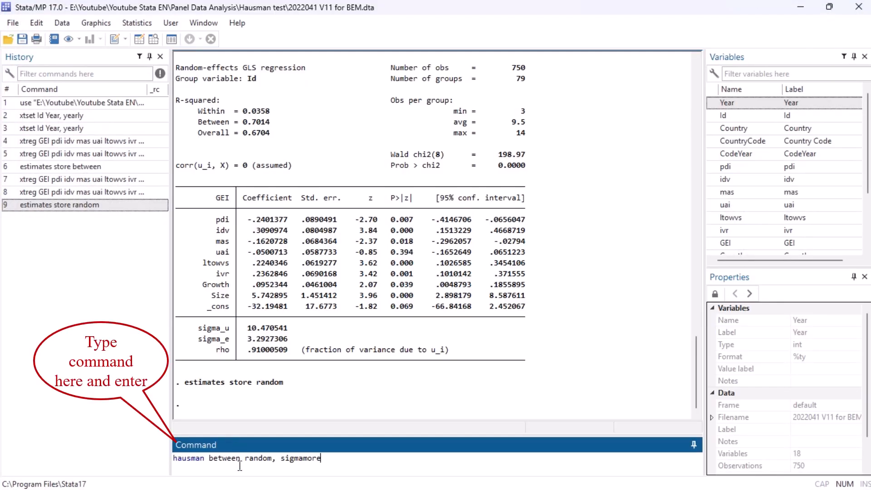
double_click(292, 463)
left_click(349, 460)
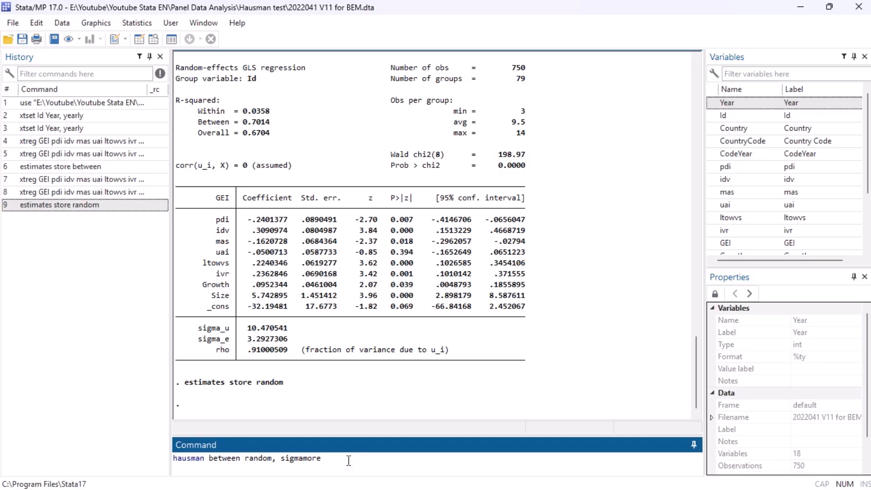
key("Return")
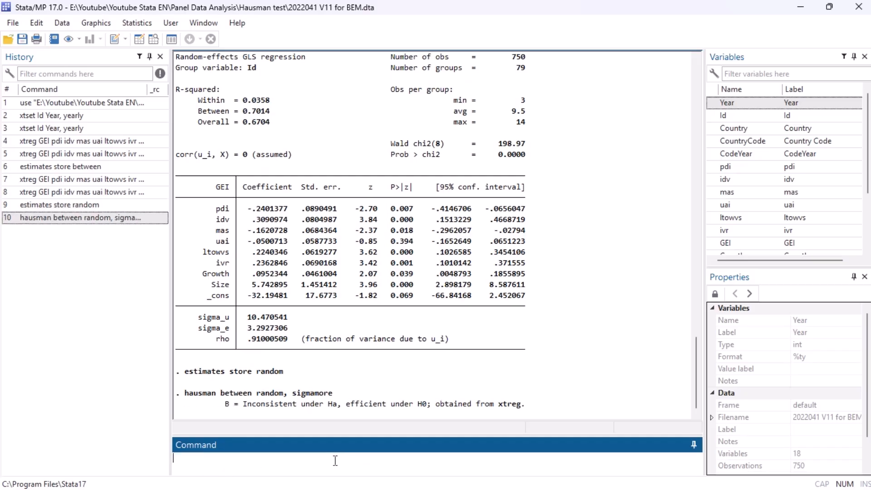
left_click_drag(176, 371, 272, 375)
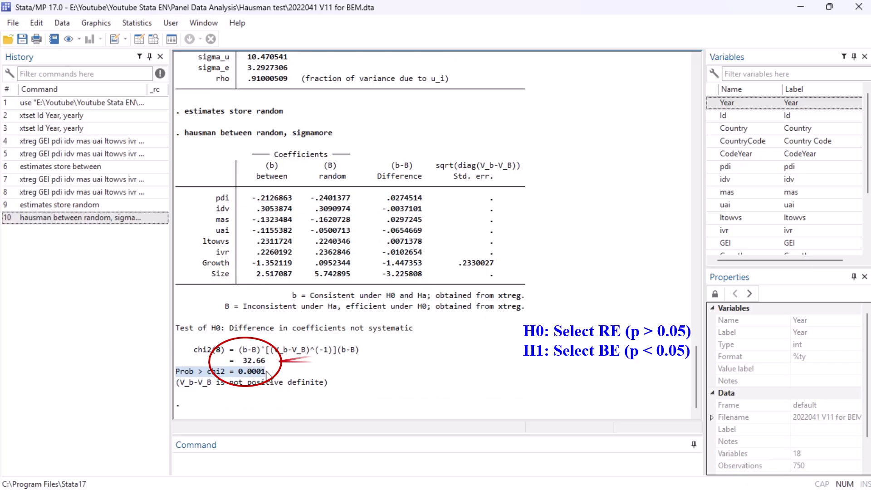
left_click(290, 386)
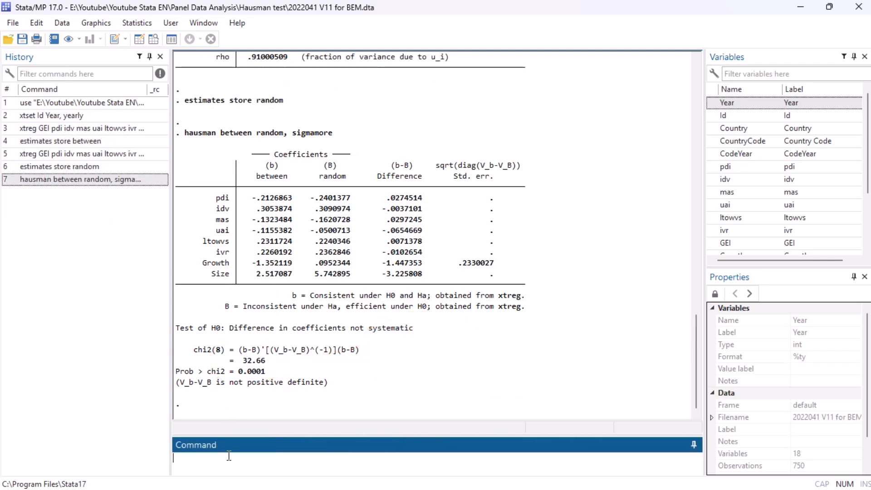
Run the cluster-robust Hausman test with the command "rhausman between random, cluster".
left_click(226, 465)
key("ctrl+v")
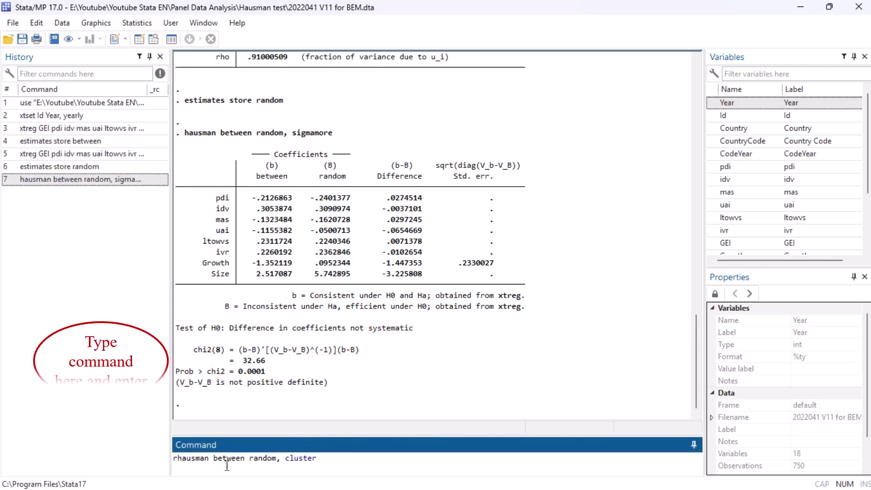
double_click(180, 462)
left_click(329, 460)
key("Return")
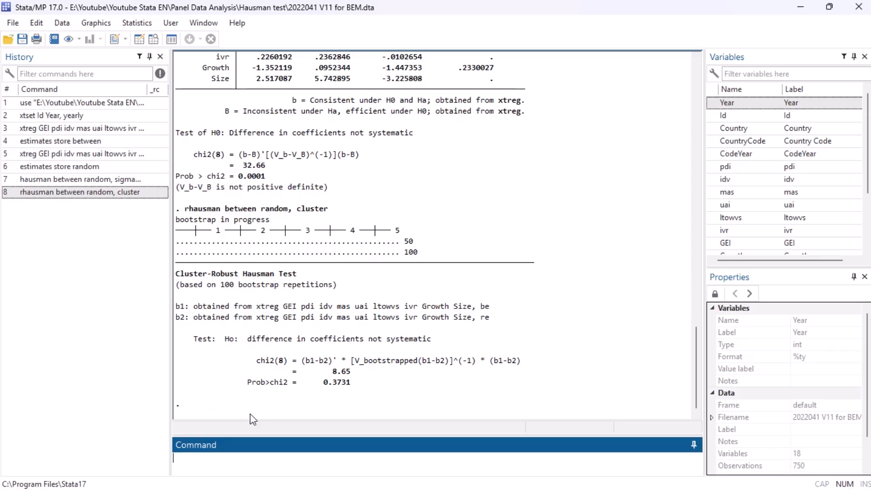
Examine the chi2 statistic and p-value of the cluster-robust Hausman test by highlighting them in the output.
left_click(321, 383)
left_click_drag(364, 385, 377, 385)
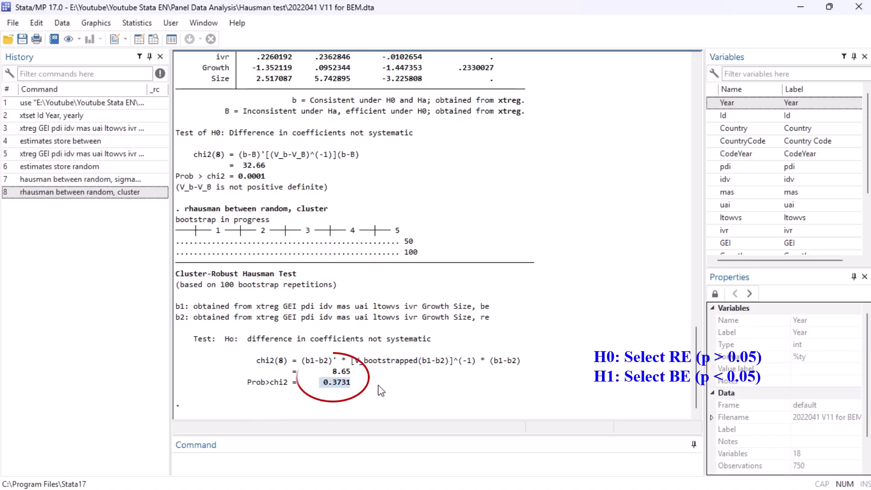
left_click_drag(253, 359, 364, 383)
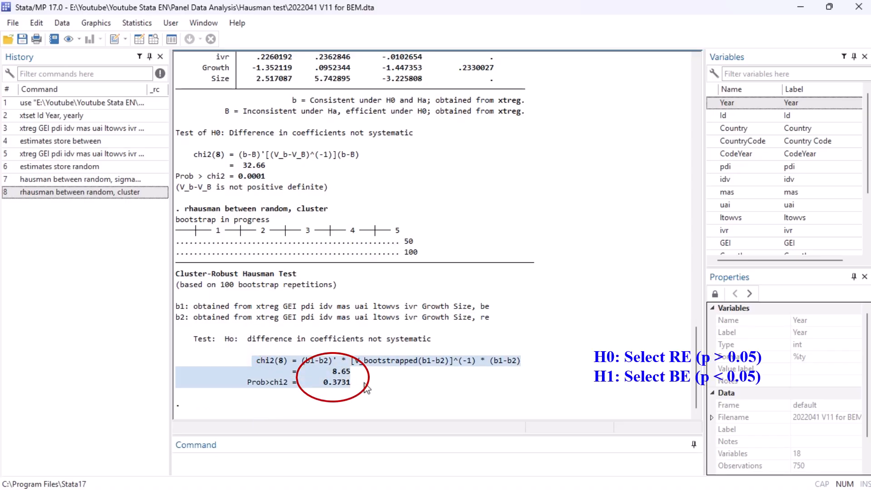